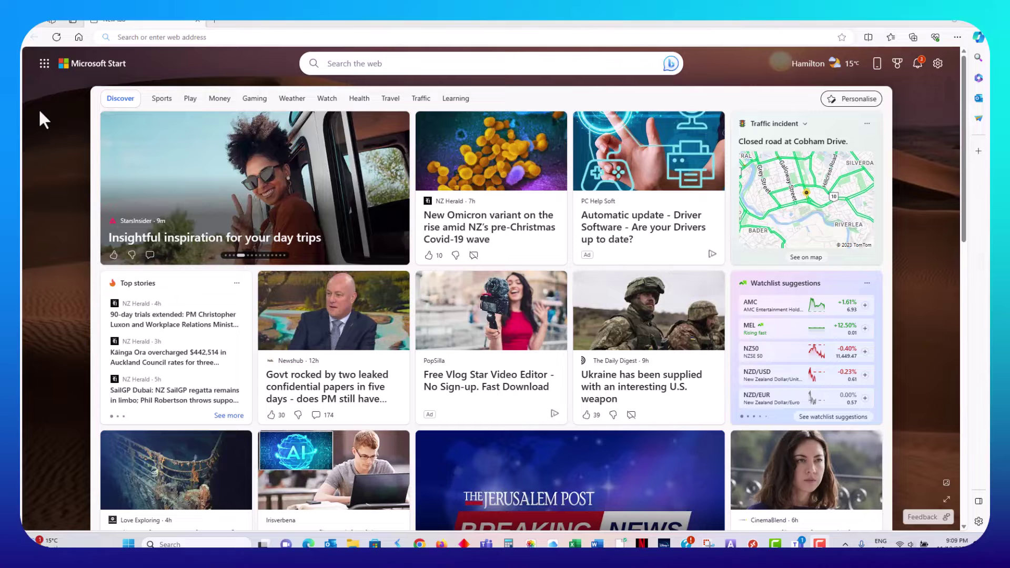
# Open OneDrive from the Microsoft 365 app launcher on the Start page.
pyautogui.click(44, 63)
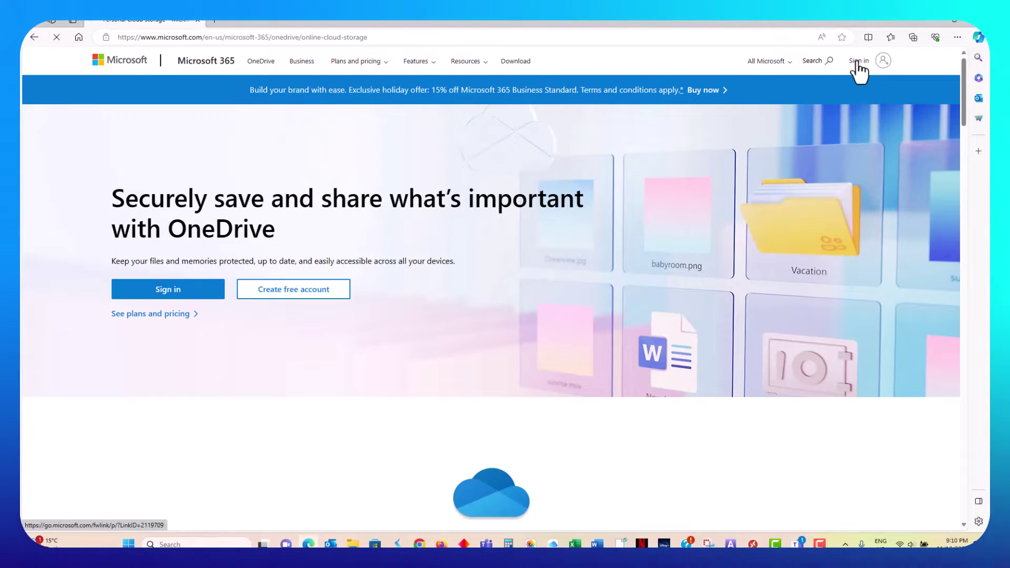
# Sign in, open Word document examples, and show the Versioning document's actions.
pyautogui.click(858, 64)
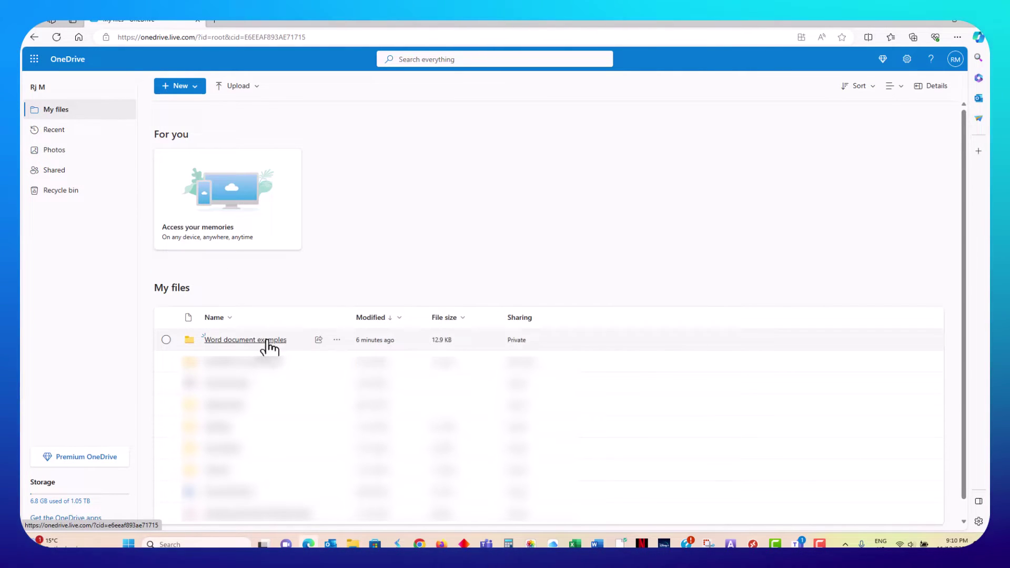
pyautogui.click(245, 339)
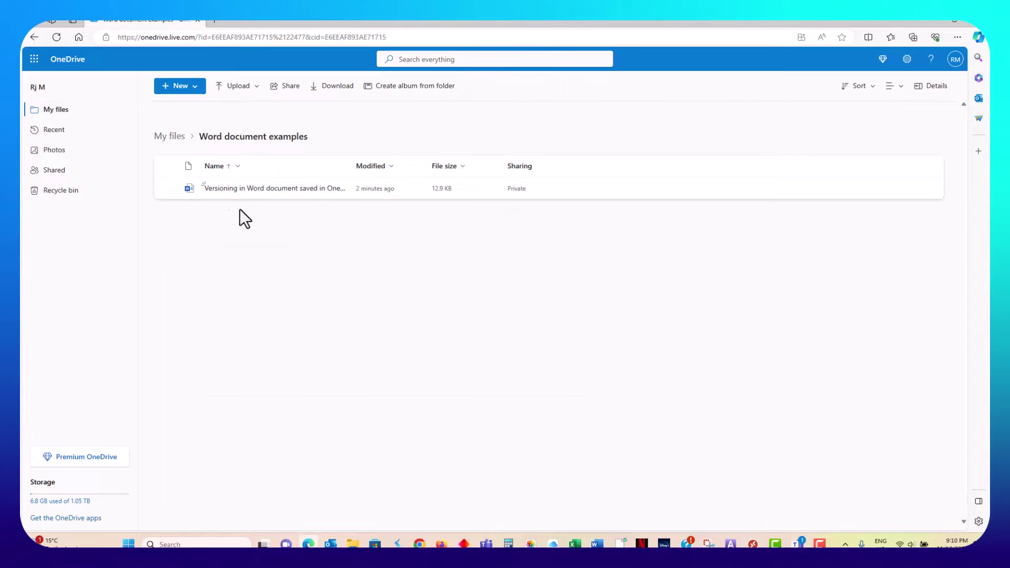
pyautogui.moveTo(256, 188)
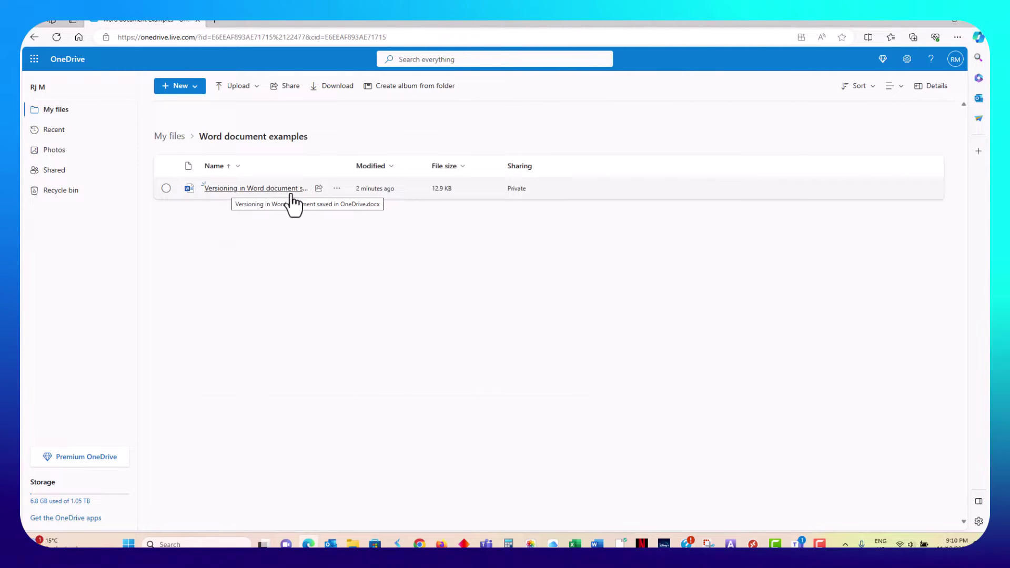
pyautogui.click(338, 189)
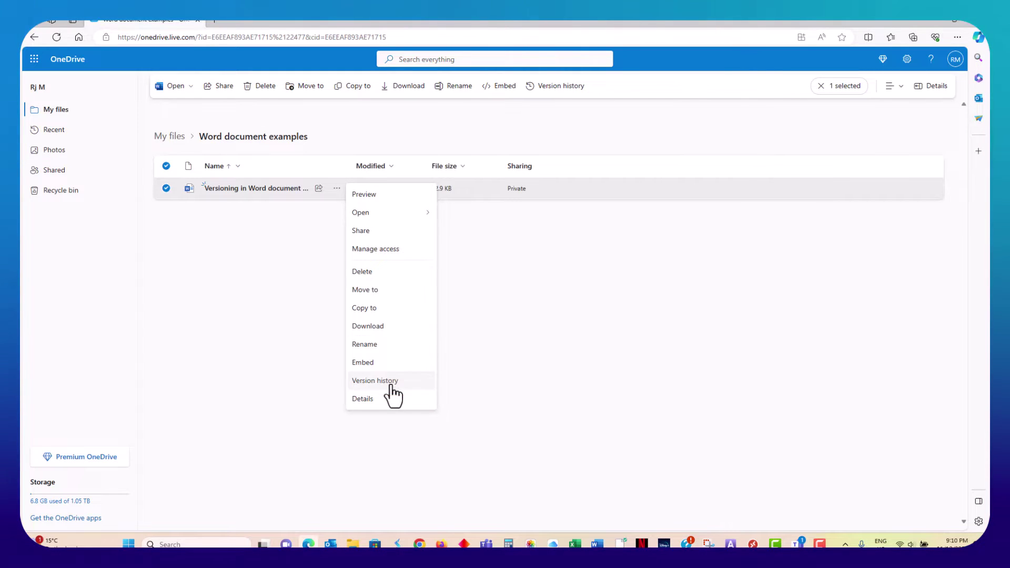
# Open Version history for the Versioning document.
pyautogui.click(393, 385)
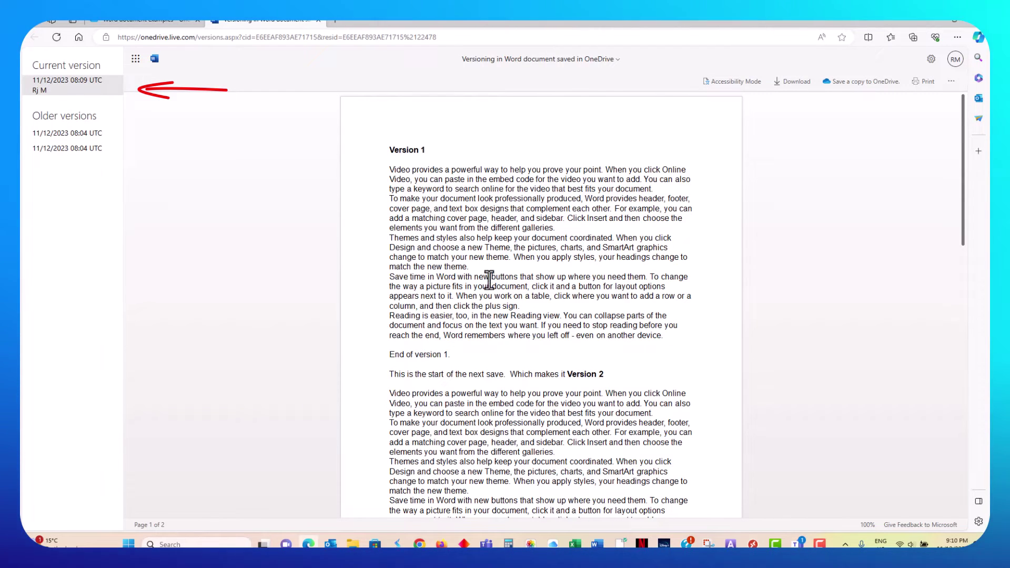
pyautogui.scroll(-8, 533, 377)
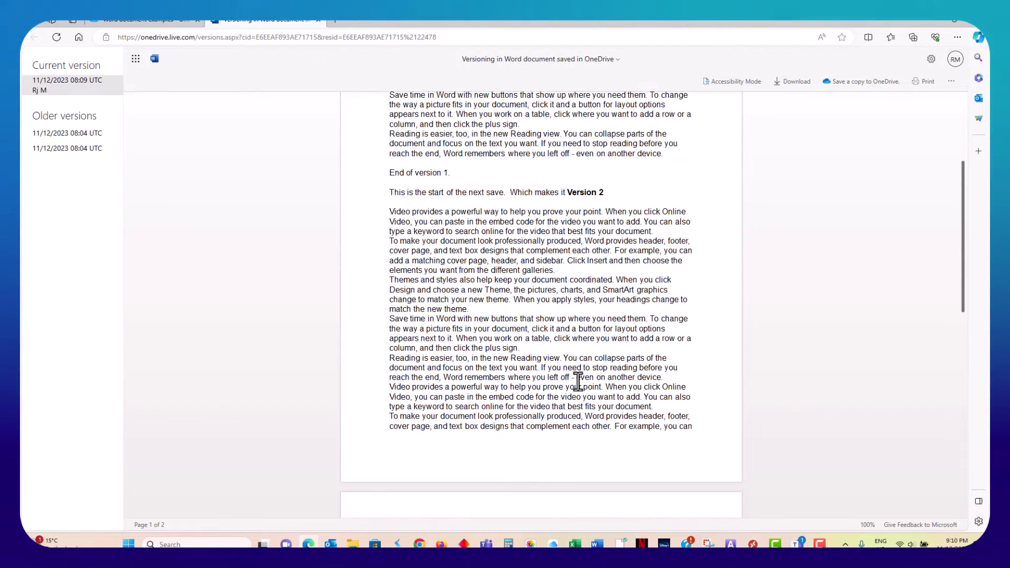
pyautogui.scroll(-6, 578, 382)
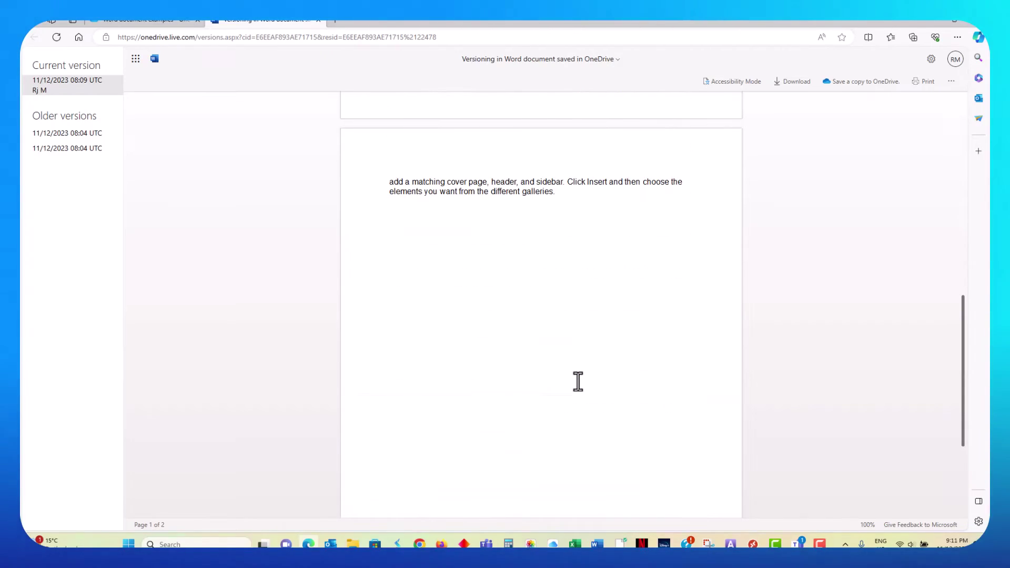
pyautogui.scroll(4, 577, 381)
pyautogui.scroll(3, 578, 380)
pyautogui.scroll(6, 577, 381)
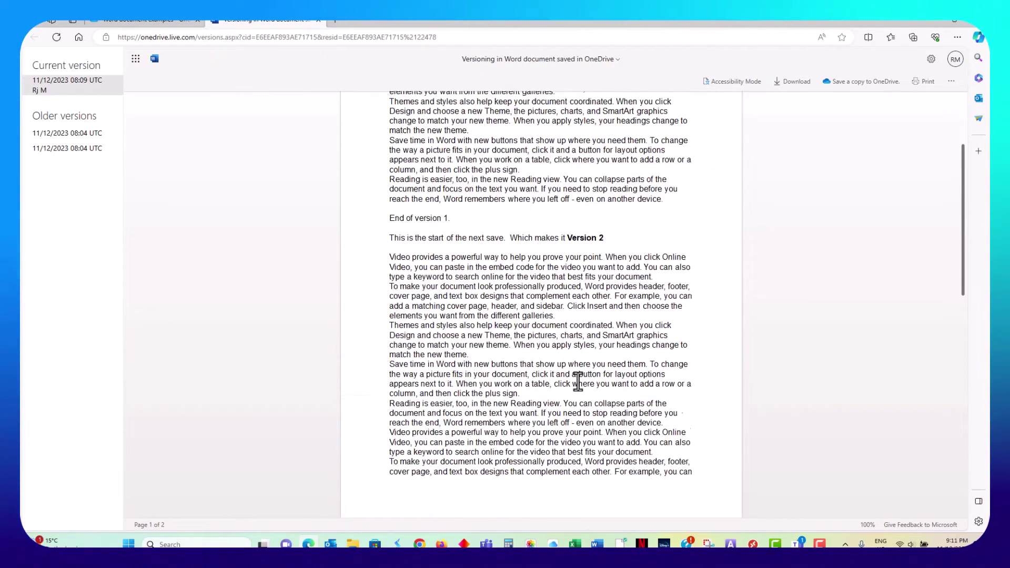
pyautogui.scroll(3, 577, 382)
pyautogui.scroll(1, 578, 380)
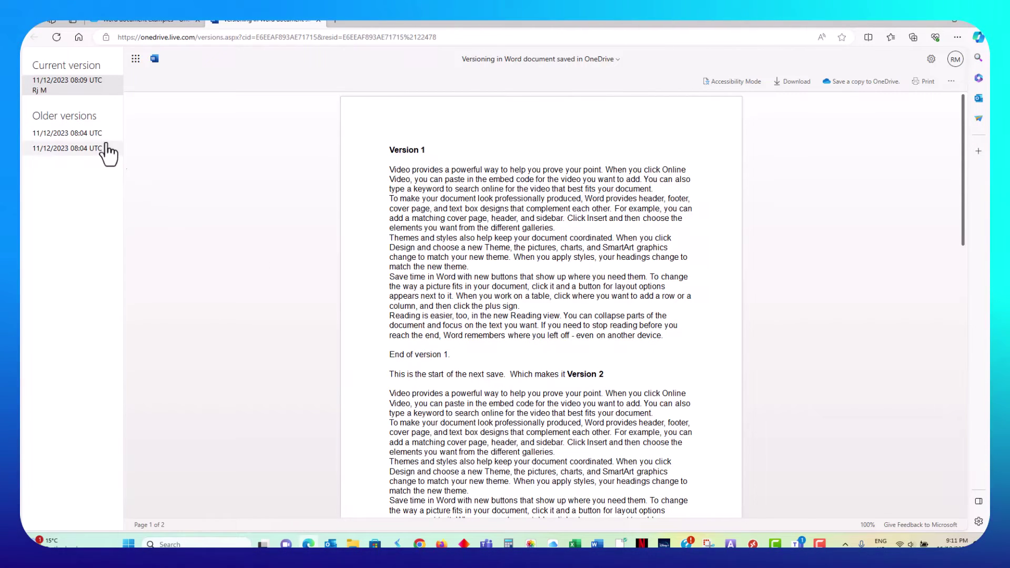
# Preview the older versions and select the 08:04 one that includes Version 3.
pyautogui.click(67, 148)
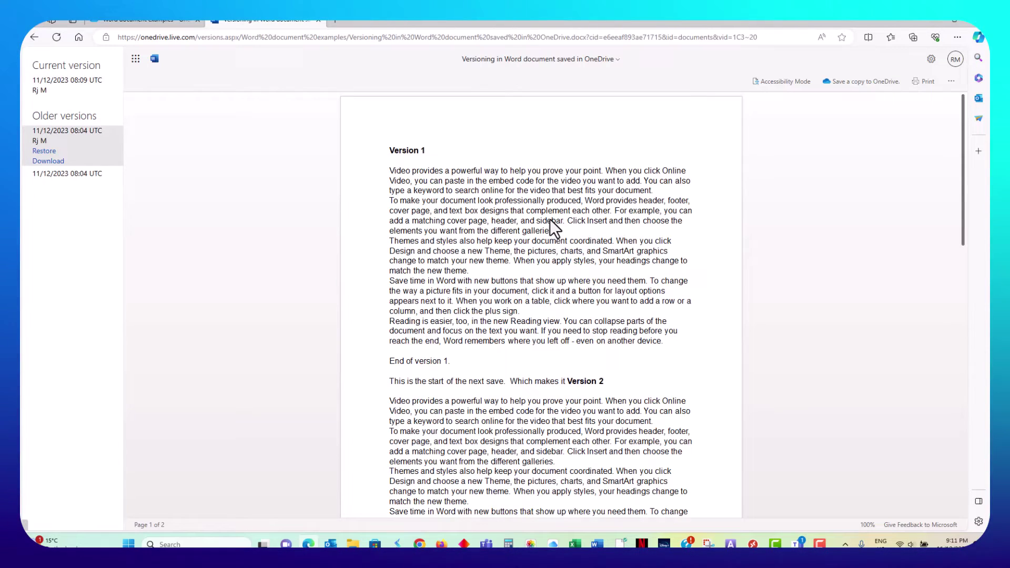
pyautogui.scroll(-5, 483, 202)
pyautogui.scroll(-5, 482, 202)
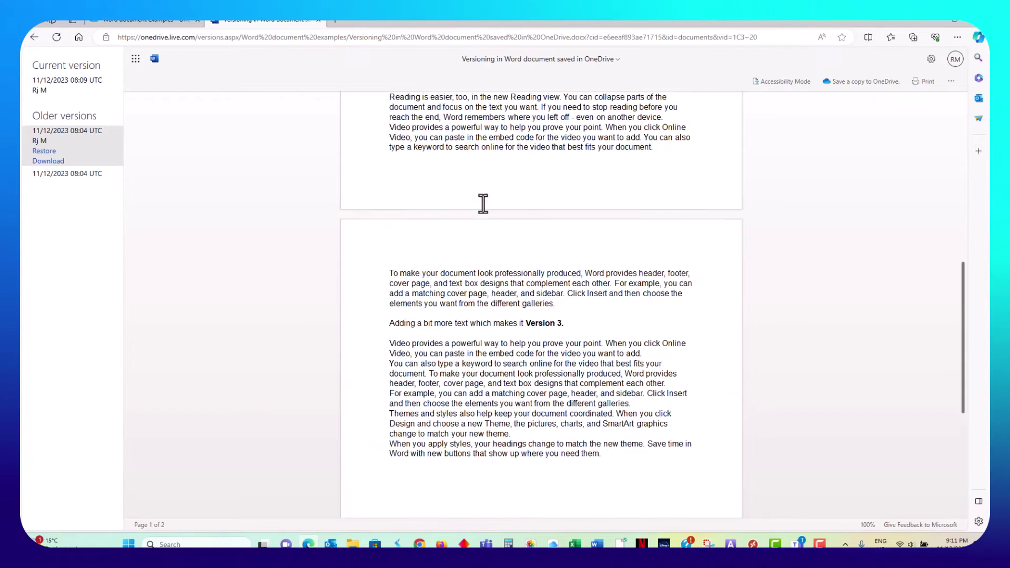
pyautogui.scroll(-5, 483, 202)
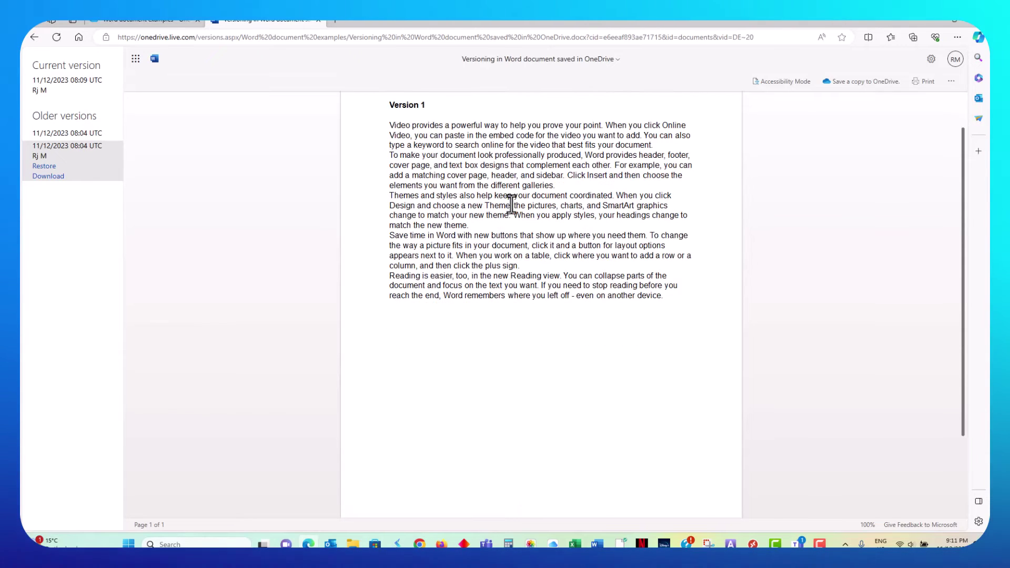
pyautogui.scroll(-3, 511, 205)
pyautogui.scroll(4, 512, 205)
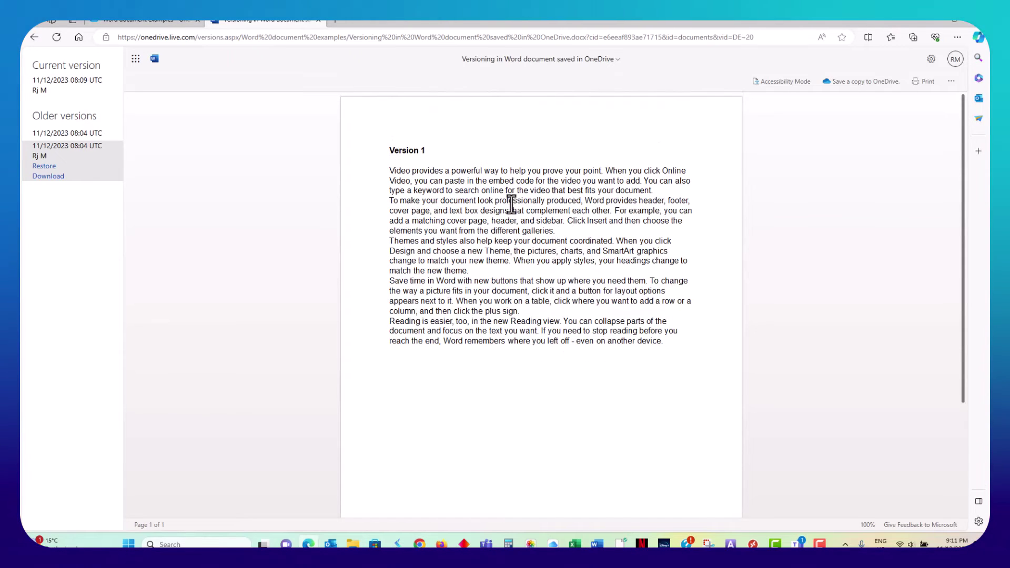
pyautogui.click(64, 143)
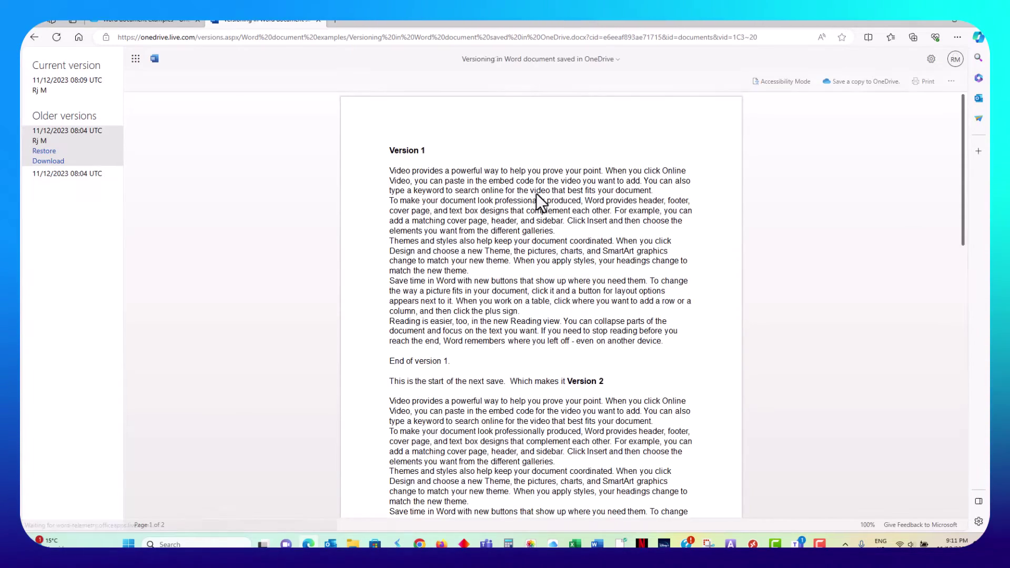
pyautogui.scroll(-3, 536, 193)
pyautogui.scroll(-3, 536, 194)
pyautogui.scroll(-3, 536, 193)
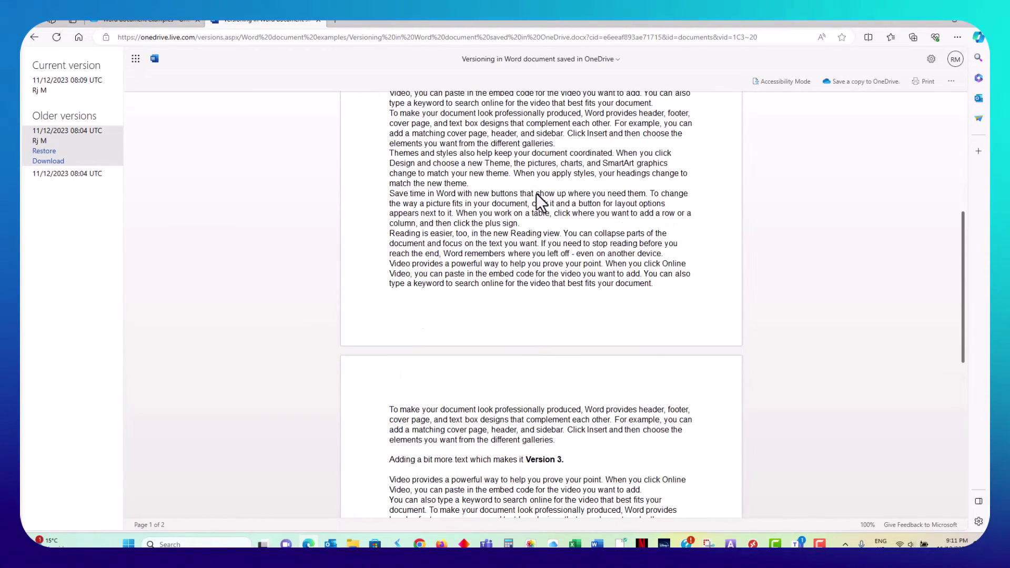
pyautogui.scroll(-3, 536, 193)
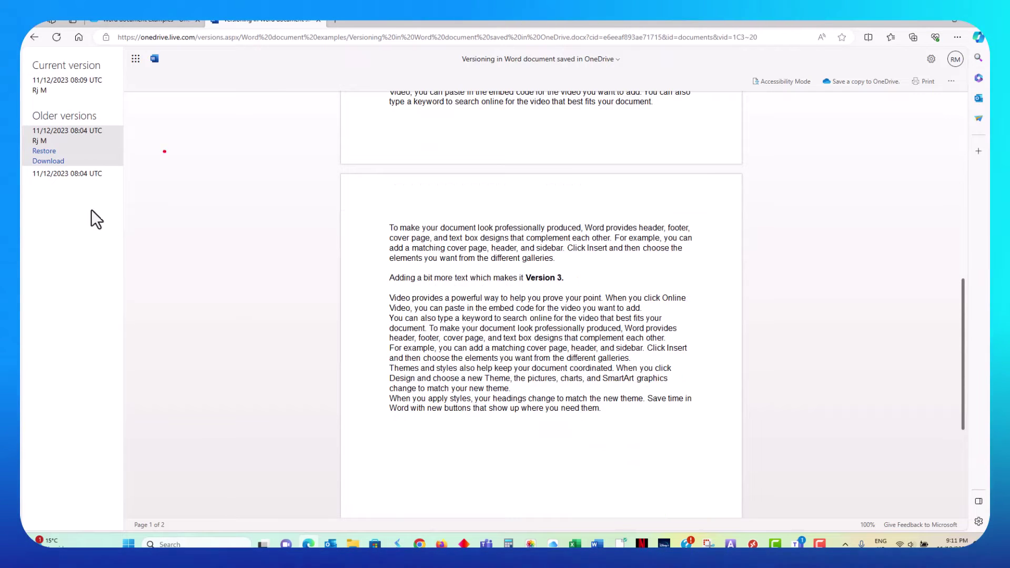
# Restore the 08:04 version as the current Versioning document.
pyautogui.click(44, 152)
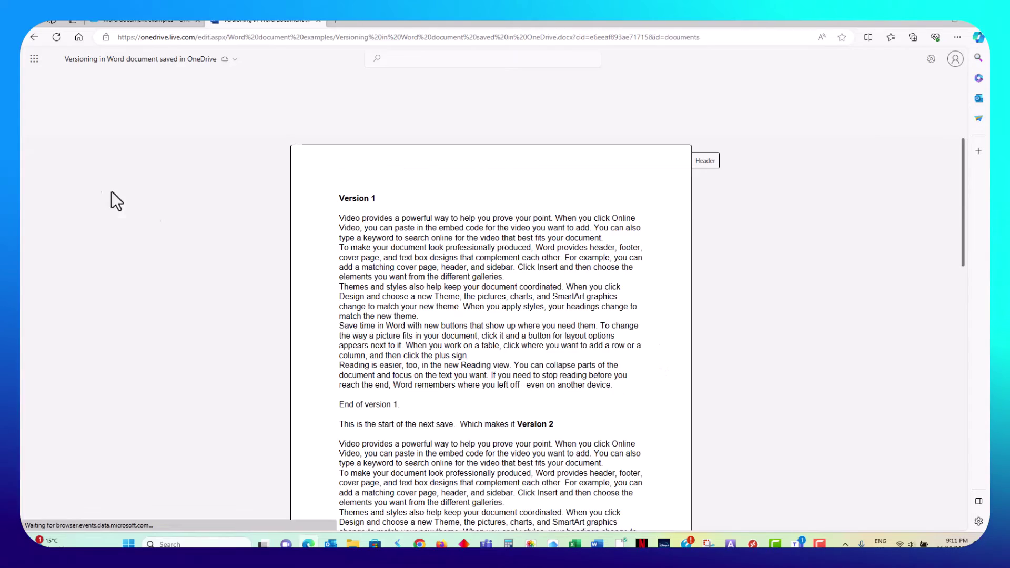
pyautogui.scroll(-5, 569, 289)
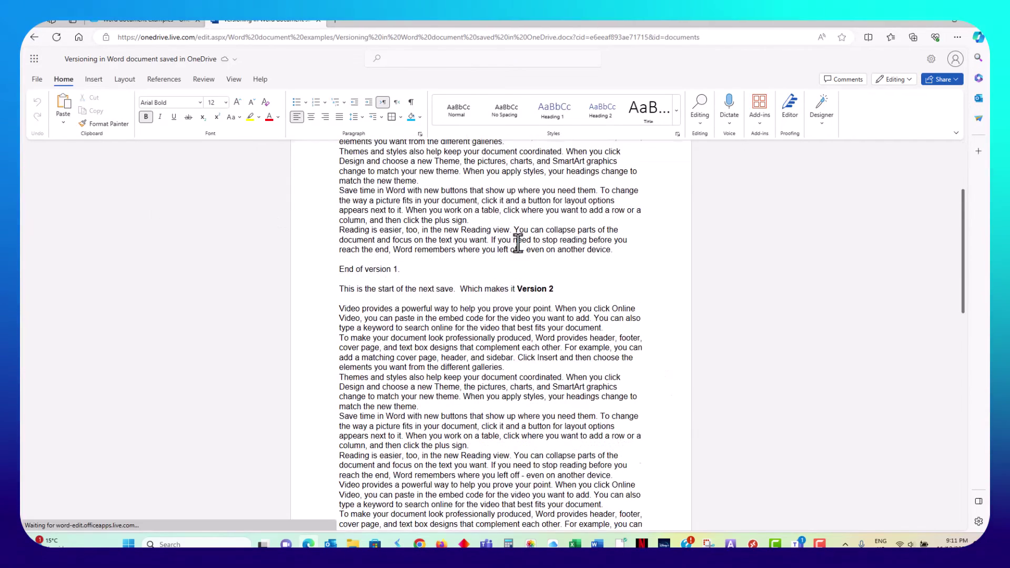
pyautogui.scroll(-3, 568, 289)
pyautogui.scroll(-5, 566, 286)
pyautogui.scroll(-5, 567, 287)
pyautogui.scroll(-5, 567, 285)
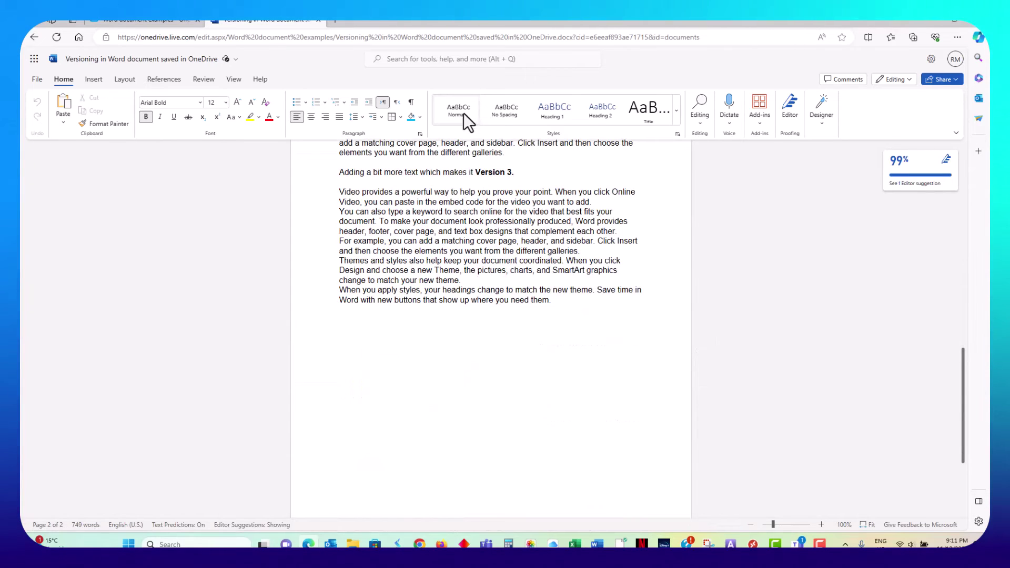
# Close the restored Versioning document's Word tab.
pyautogui.click(319, 22)
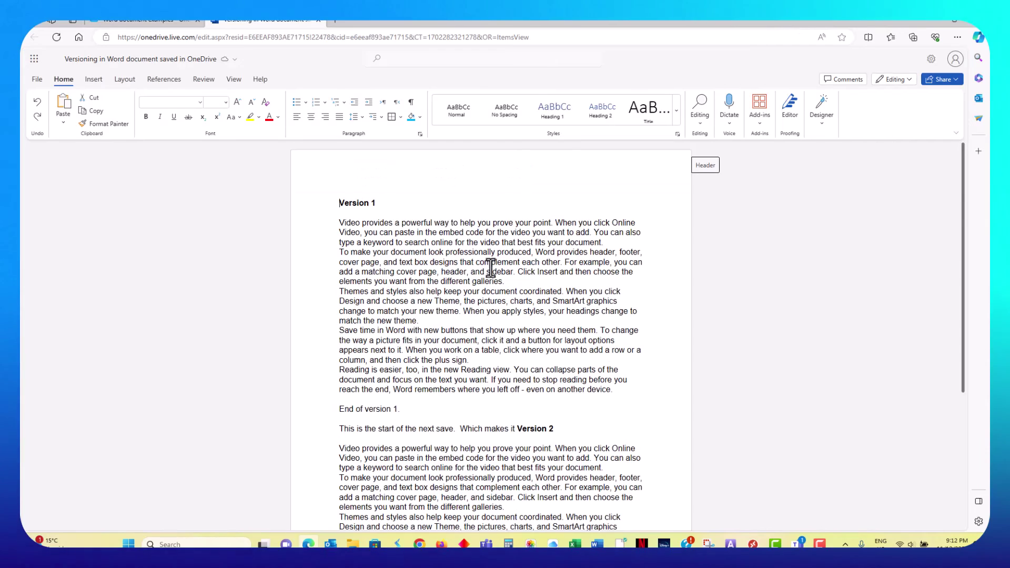
pyautogui.scroll(-4, 491, 268)
pyautogui.scroll(-4, 491, 269)
pyautogui.scroll(-4, 491, 268)
pyautogui.scroll(-3, 491, 268)
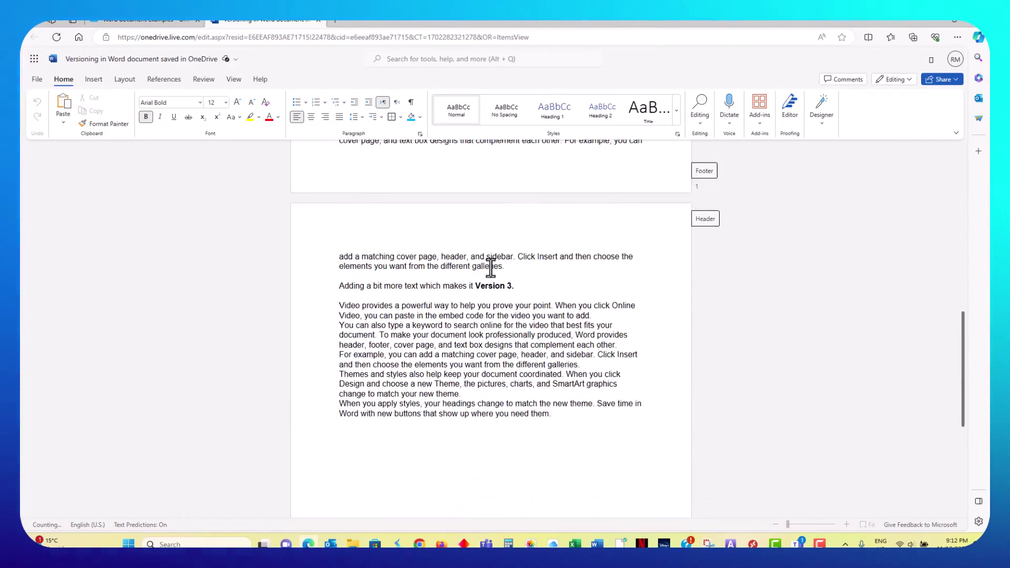
pyautogui.scroll(-3, 491, 269)
pyautogui.scroll(-2, 490, 268)
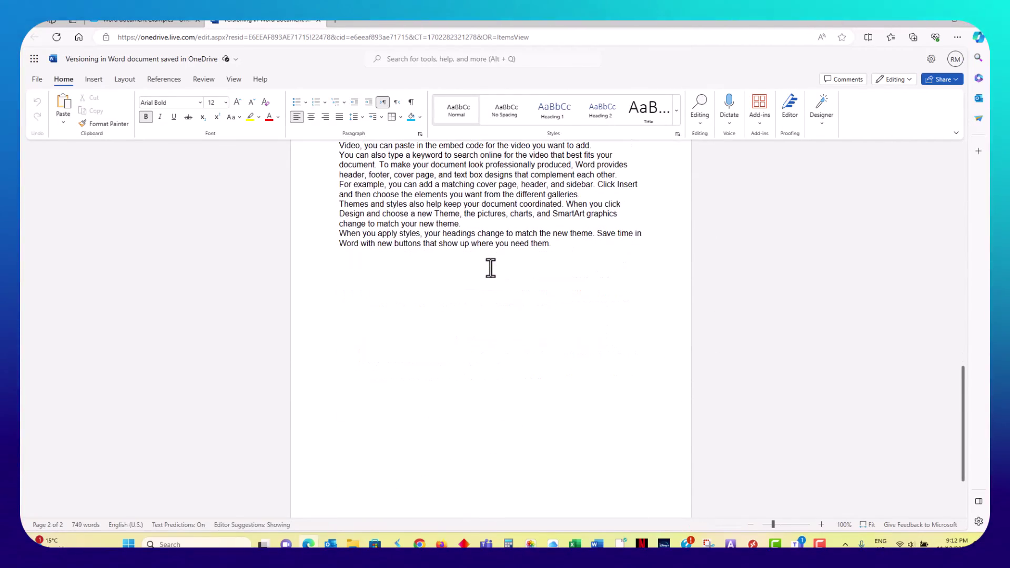
pyautogui.scroll(2, 491, 269)
pyautogui.scroll(1, 491, 268)
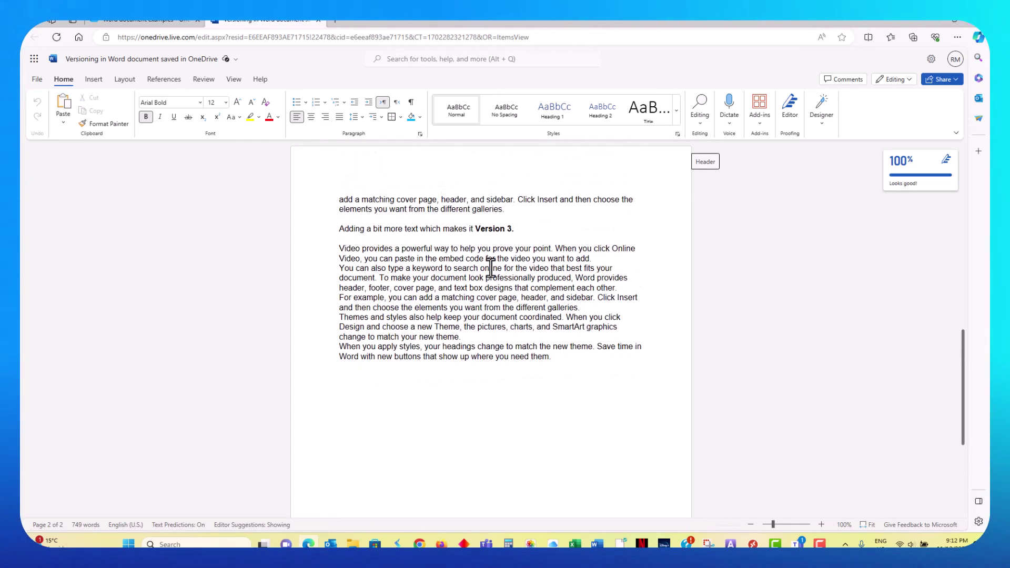